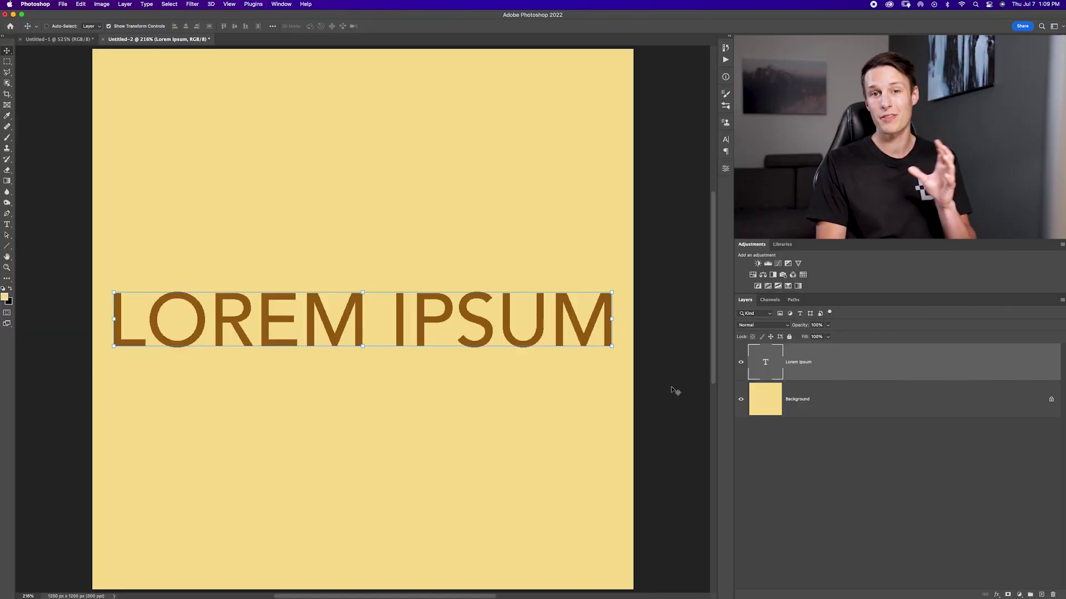
Step: Zoom in on the LOREM IPSUM text and change its anti-aliasing method to Smooth
key(t)
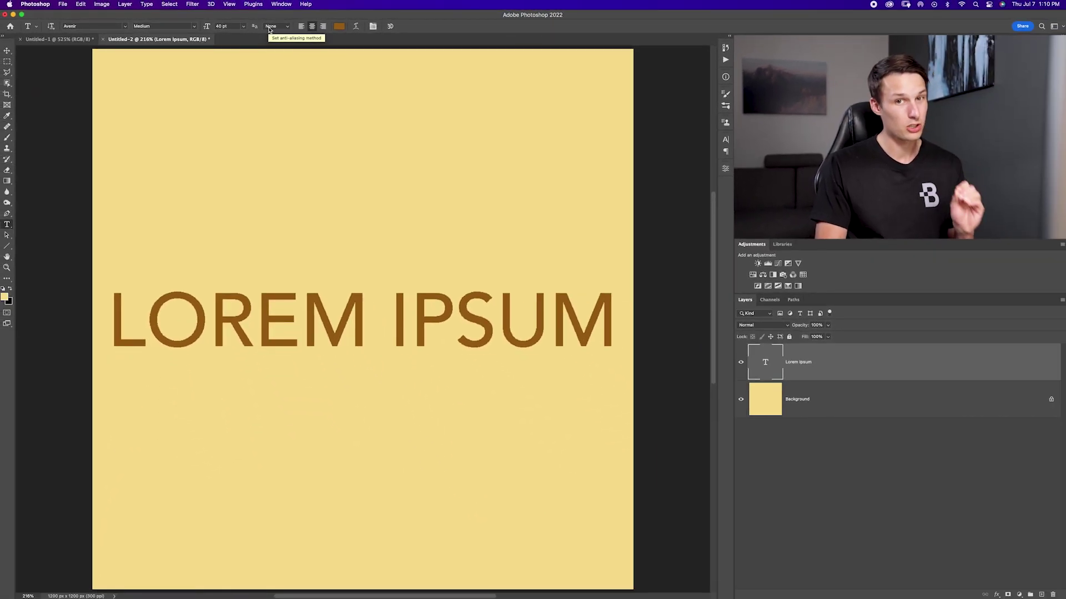
key(super+plus)
key(super+plus)
key(super+plus)
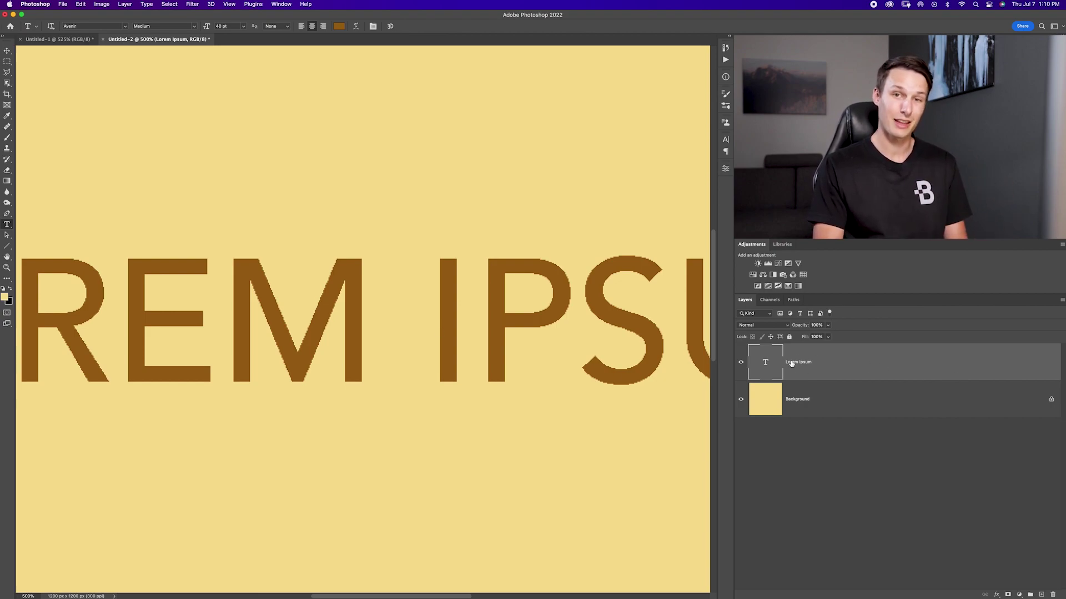
click(271, 26)
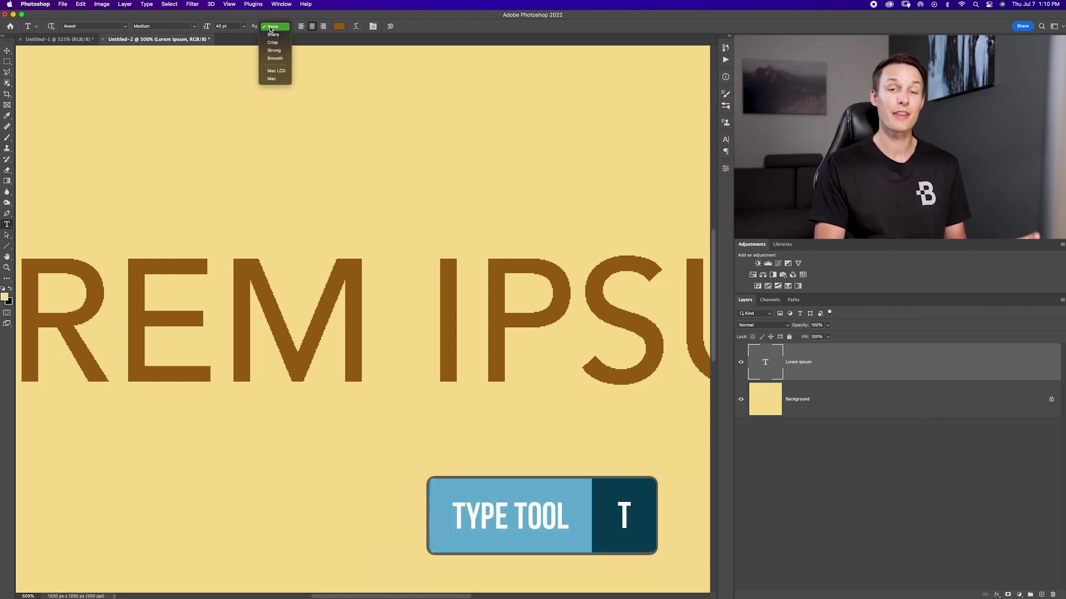
click(274, 56)
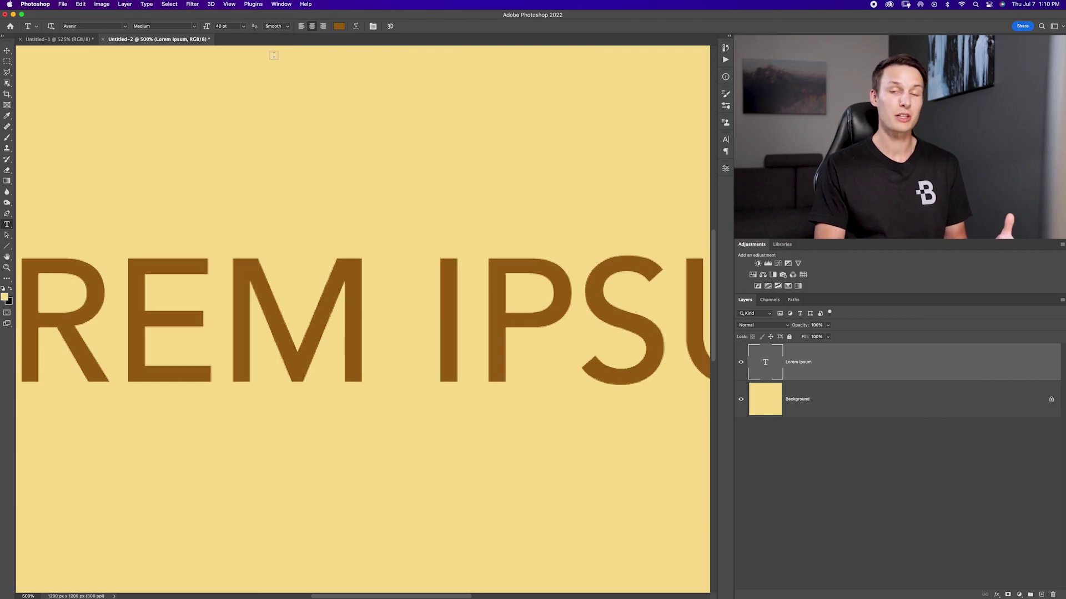
Step: Switch to Untitled-1, view it at 100% then zoomed in, and select the Lorem Ipsum layer
key(super+minus)
key(super+minus)
key(super+minus)
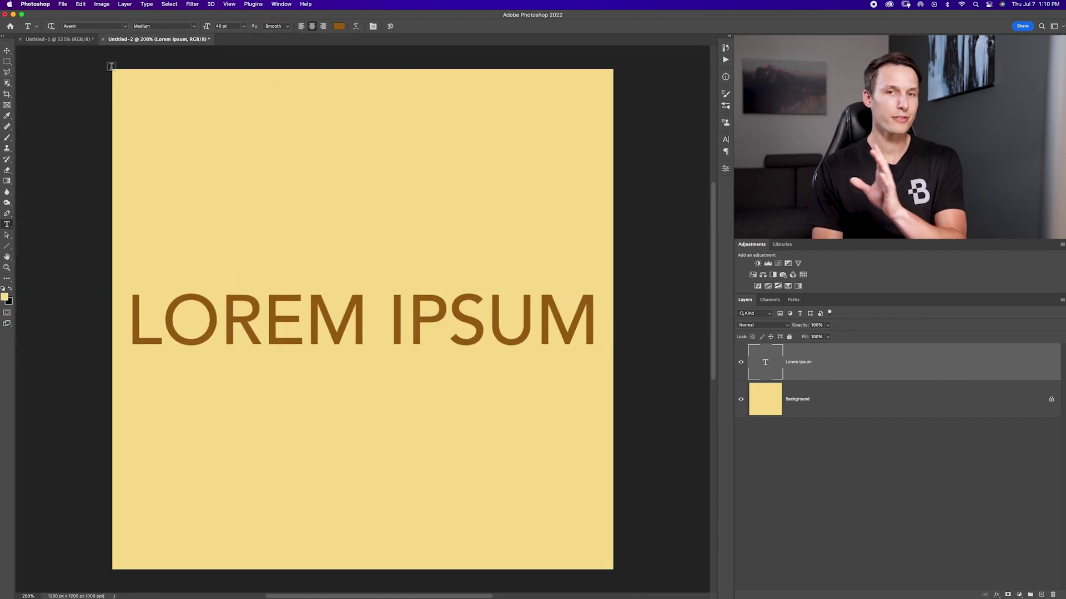
click(48, 40)
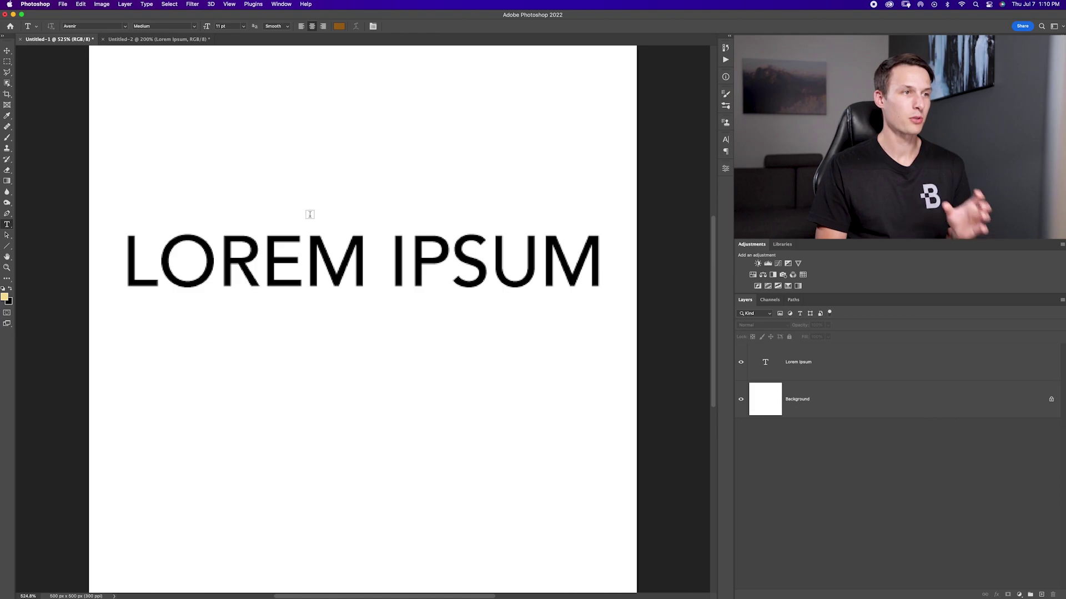
scroll(399, 245, left, 1)
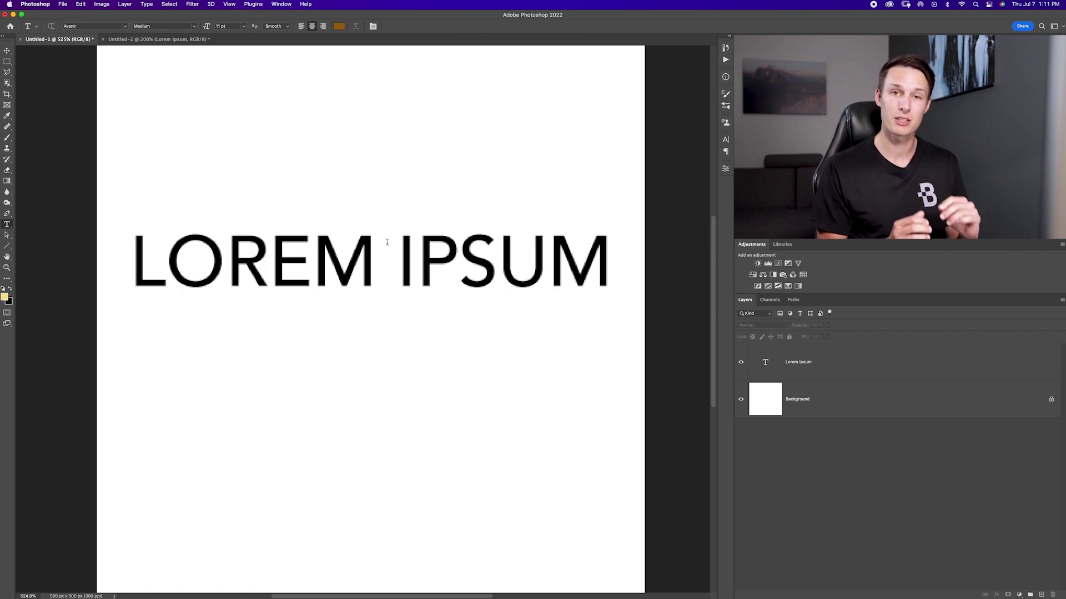
key(super+1)
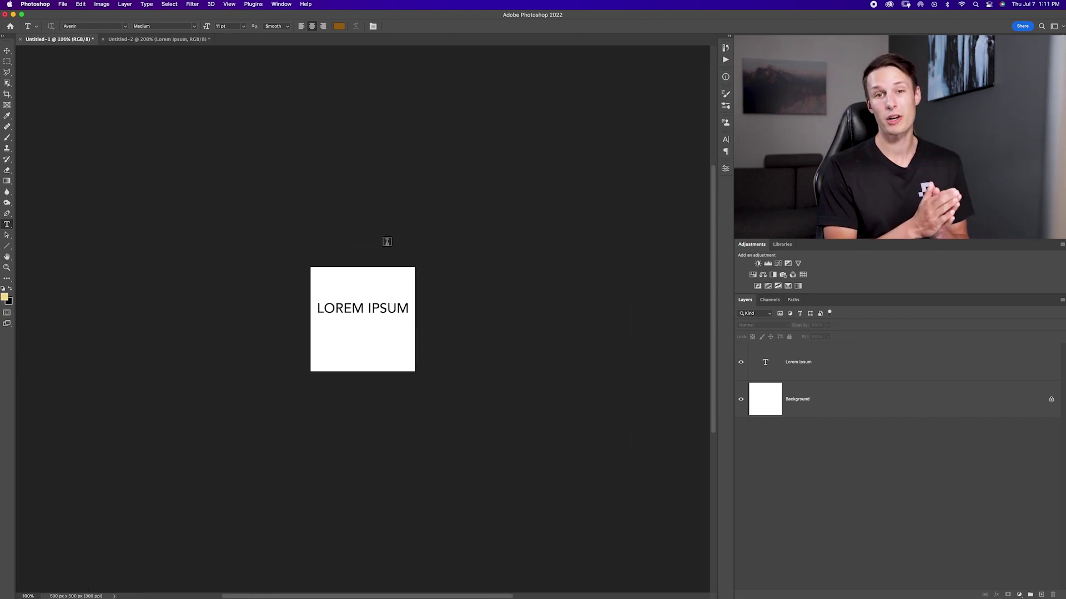
key(super+plus)
key(super+plus)
key(super+plus)
key(super+plus)
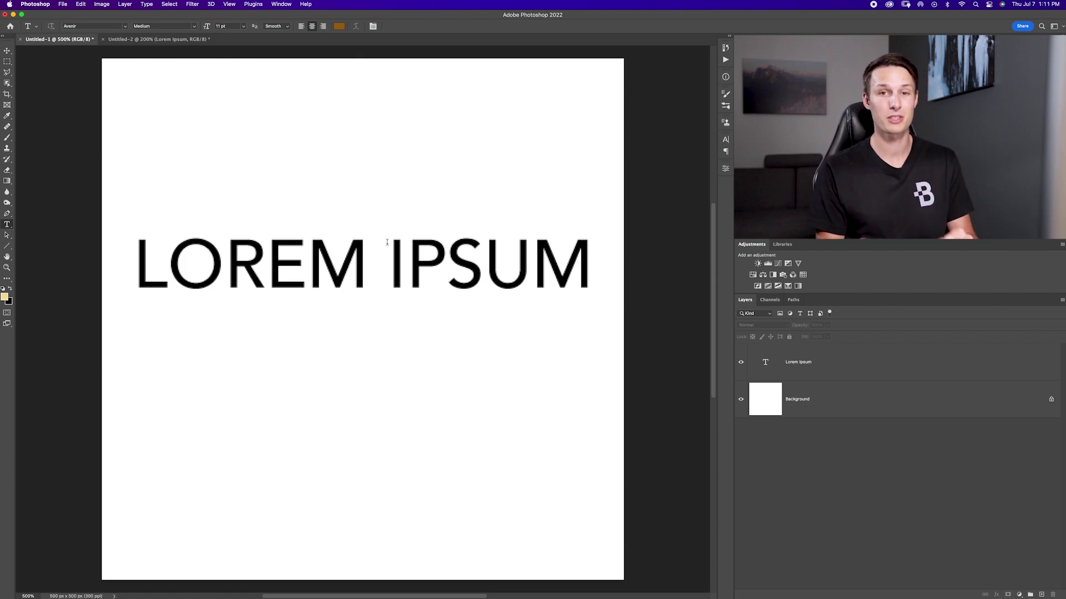
click(893, 367)
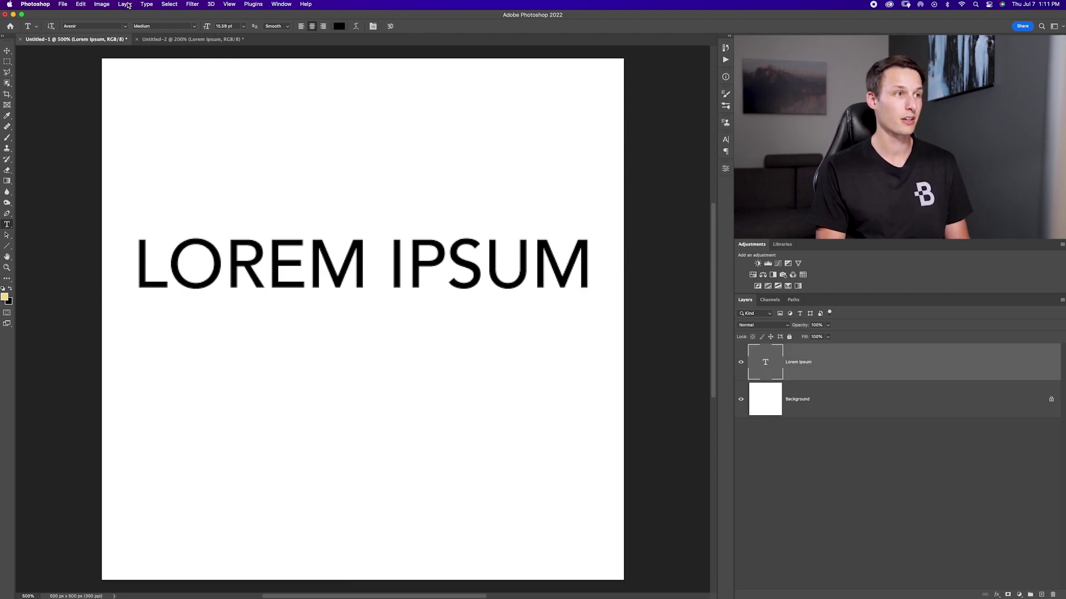
Step: In Image Size, set the width to 2000 px with Preserve Details 2.0 resampling
click(103, 7)
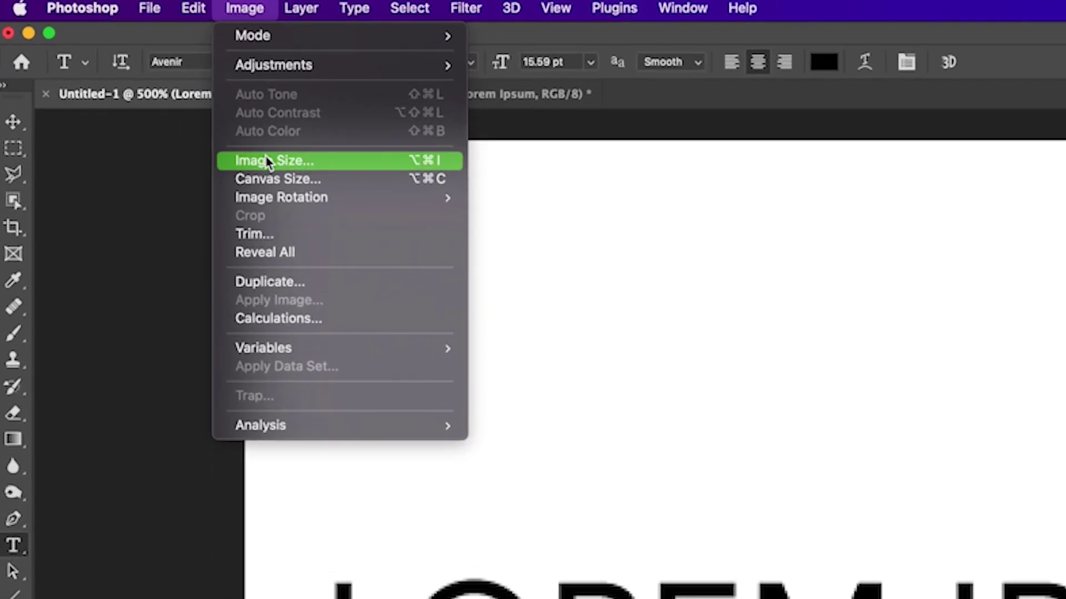
click(110, 63)
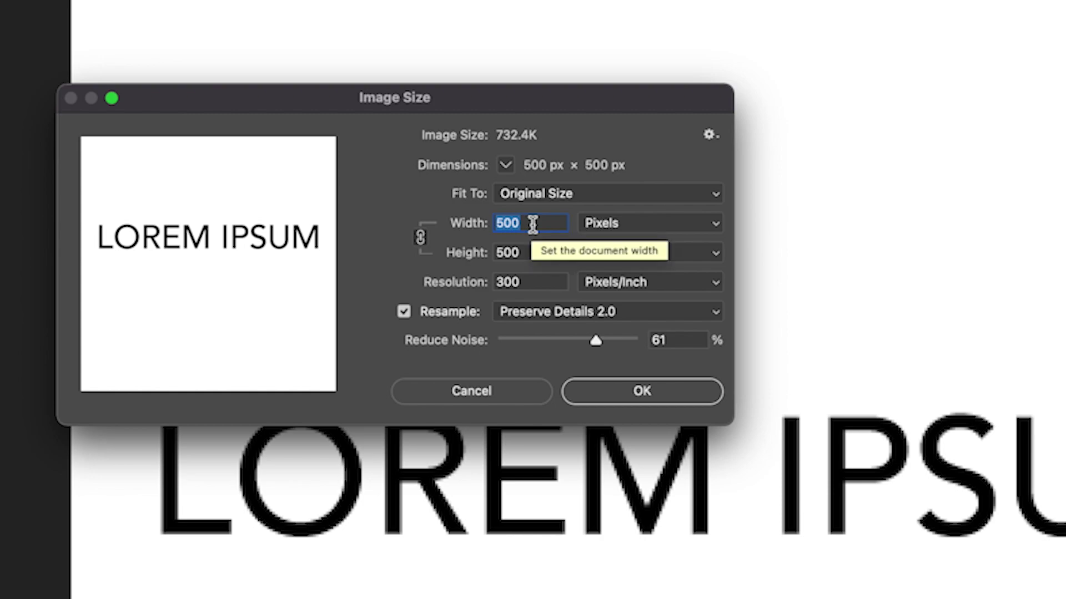
text(2000)
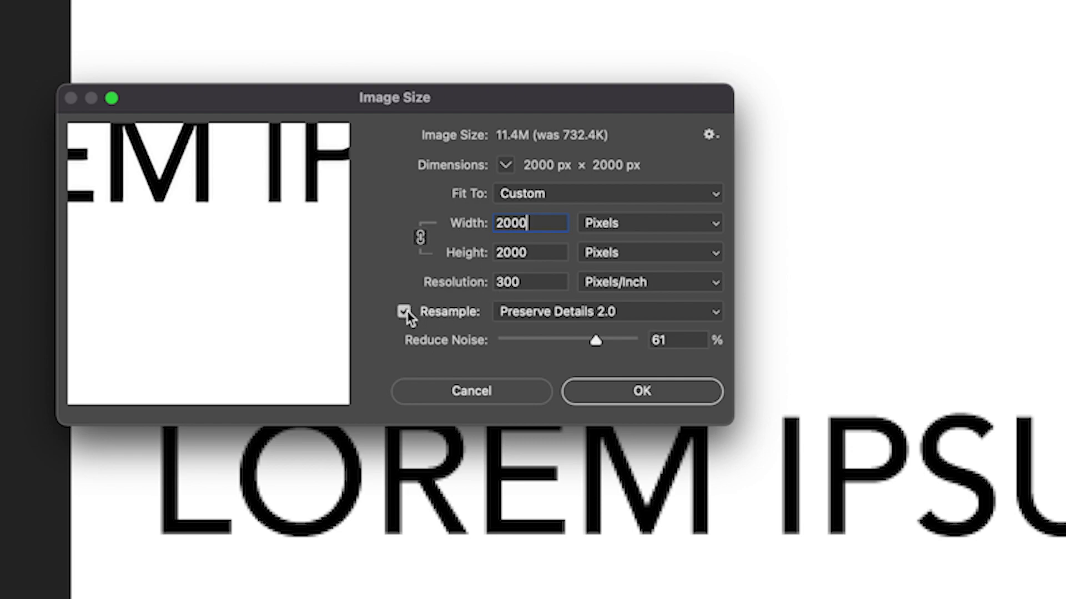
click(519, 314)
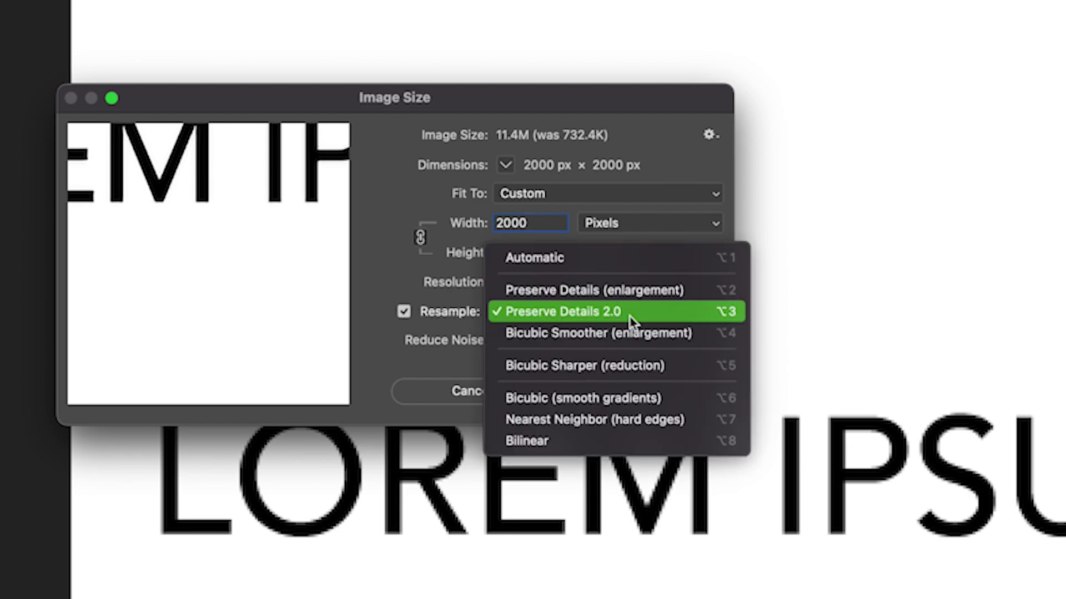
click(550, 315)
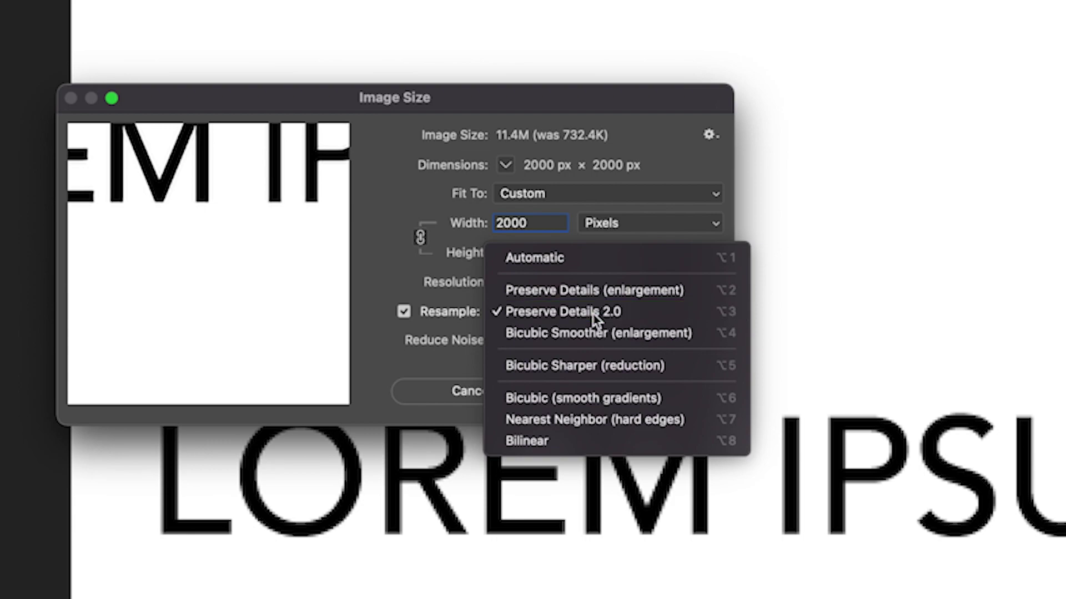
Step: Preview the letters VI magnified, set Reduce Noise to 80%, and apply the resize
mouse_move(255, 359)
click(251, 387)
click(251, 387)
drag(254, 175, 328, 350)
drag(597, 341, 401, 344)
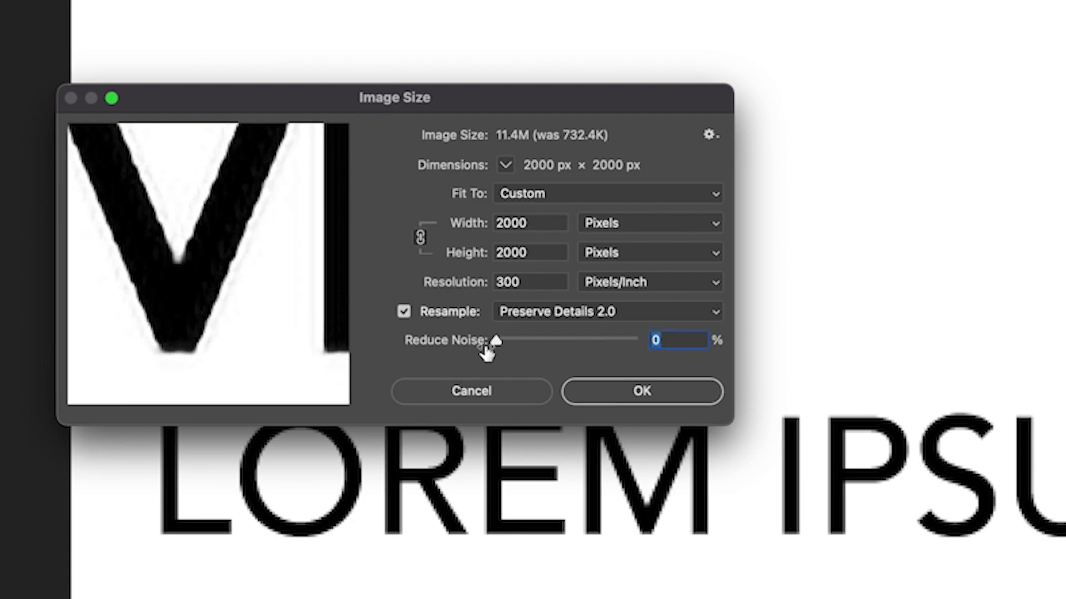
mouse_move(207, 222)
drag(560, 343, 597, 346)
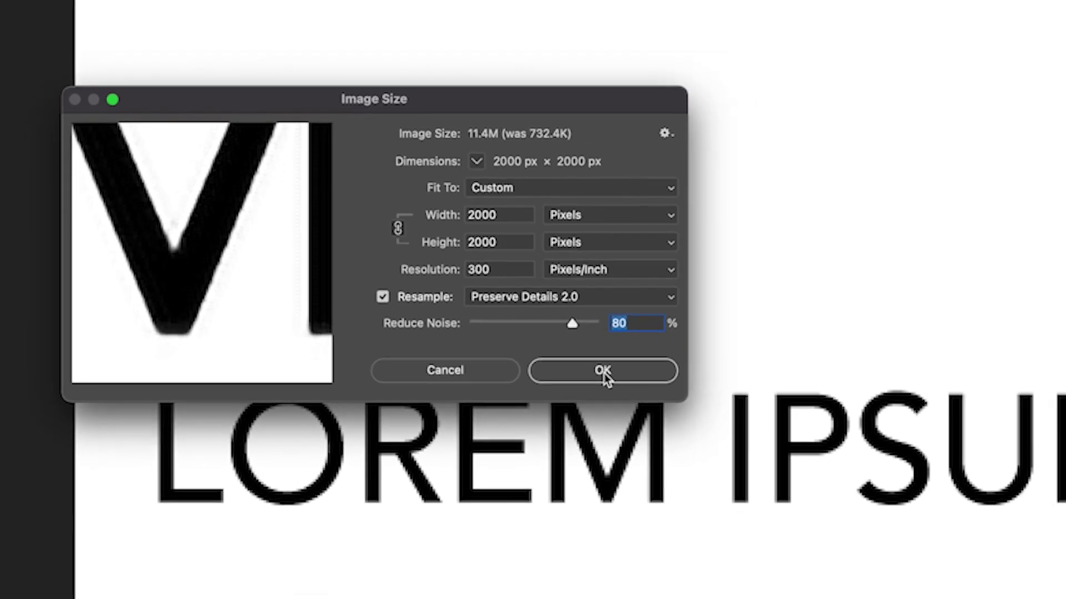
click(645, 395)
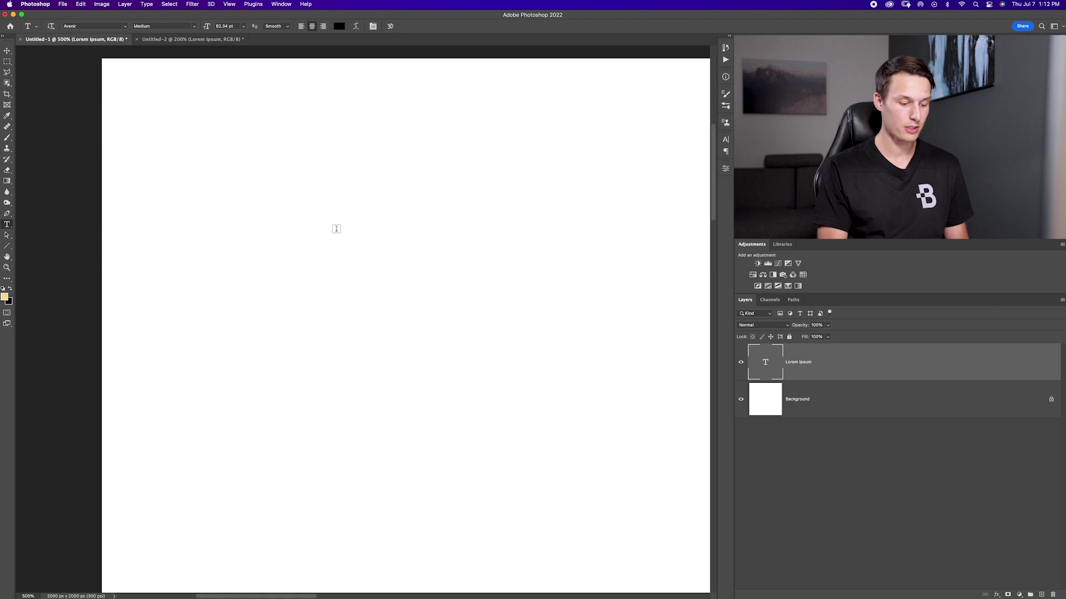
key(super+0)
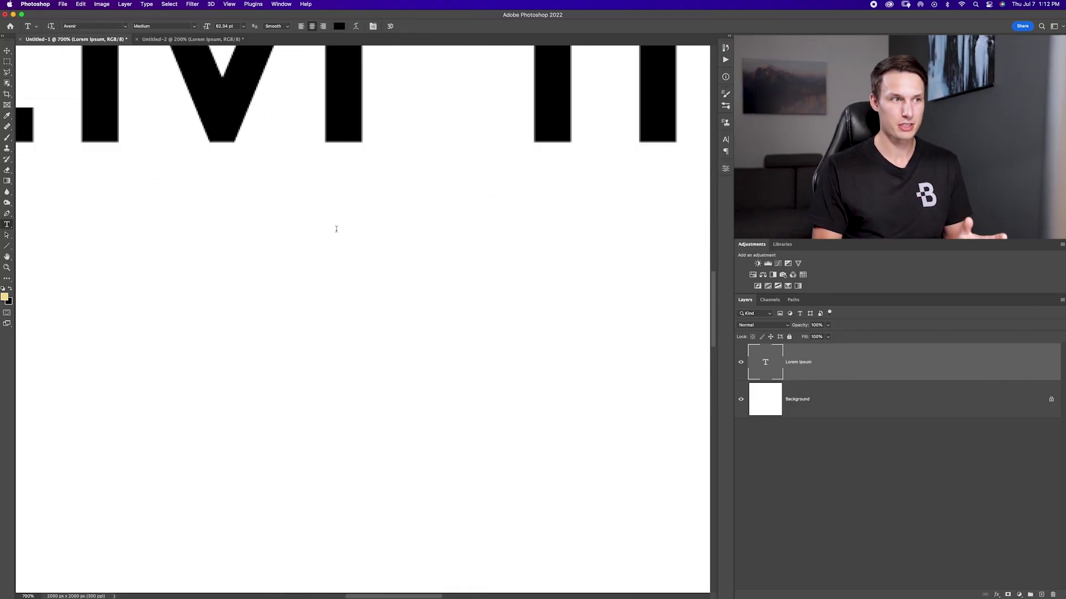
scroll(336, 229, up, 5)
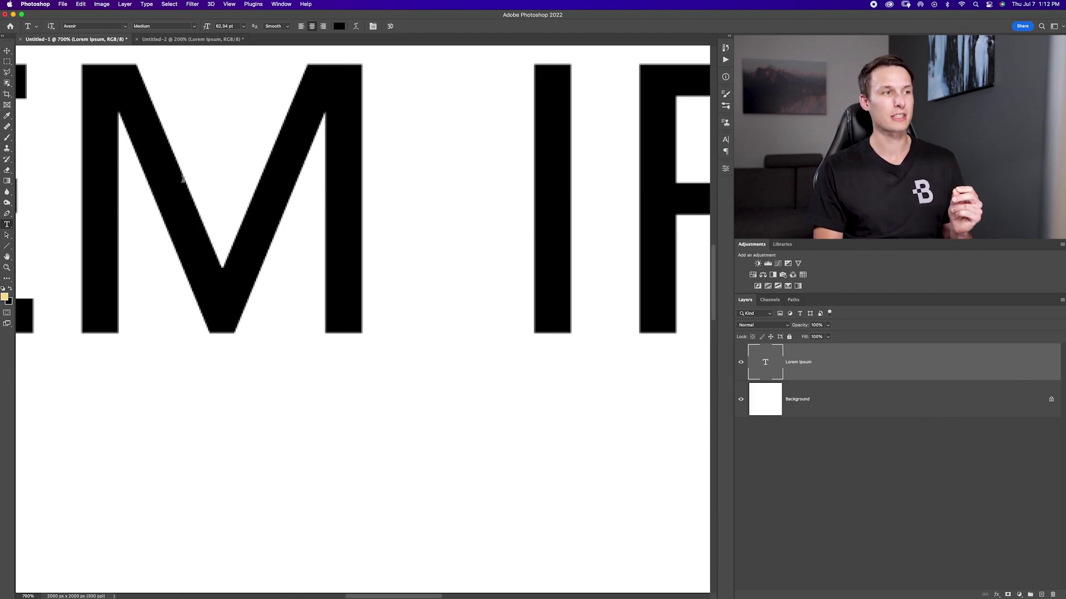
key(super+equal)
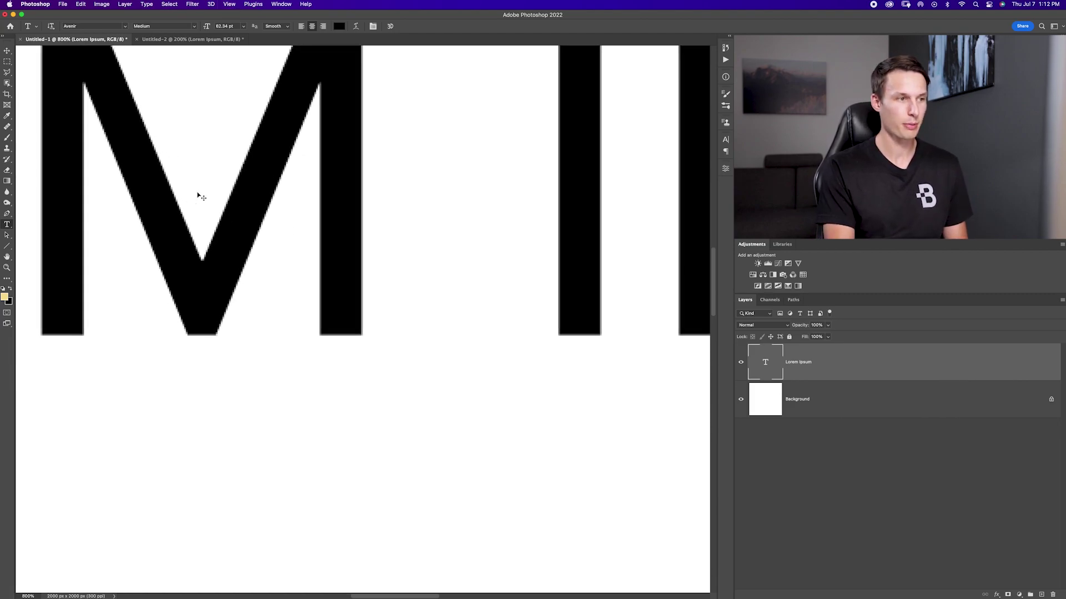
key(super+equal)
key(super+minus)
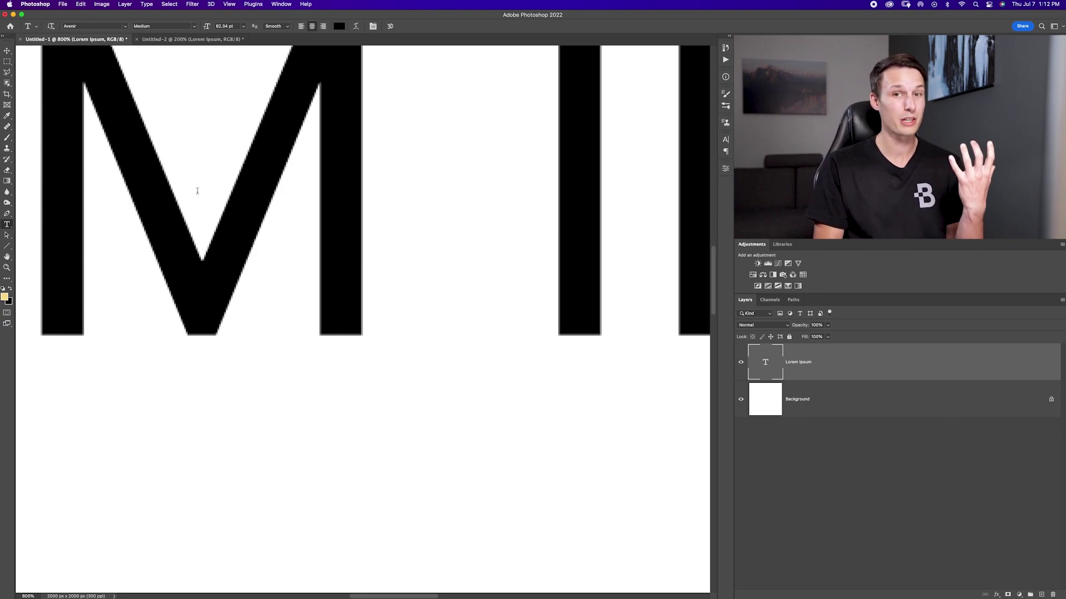
scroll(197, 190, up, 3)
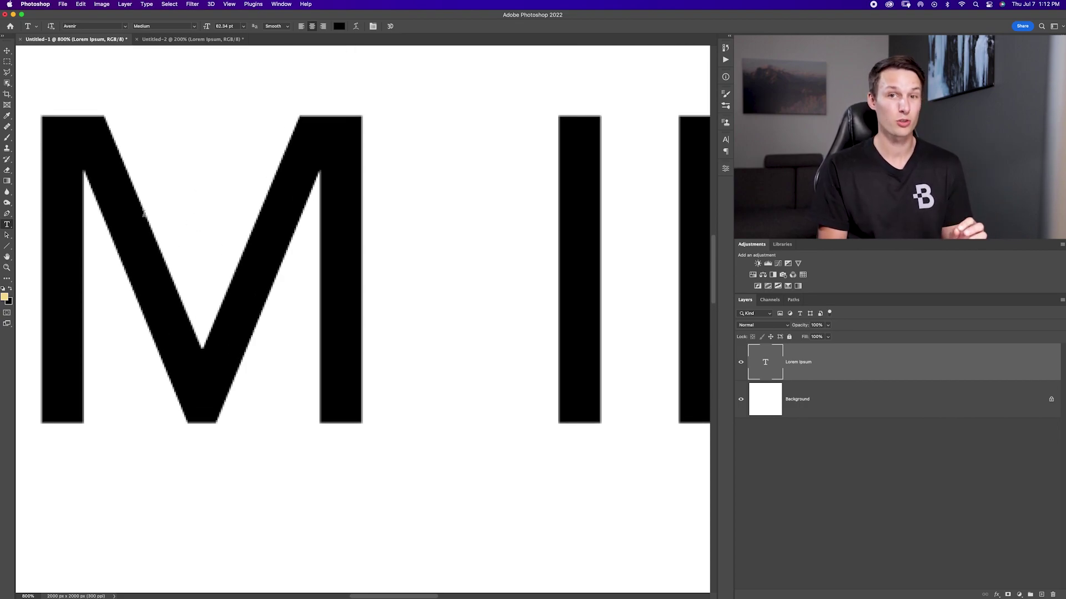
scroll(144, 216, down, 8)
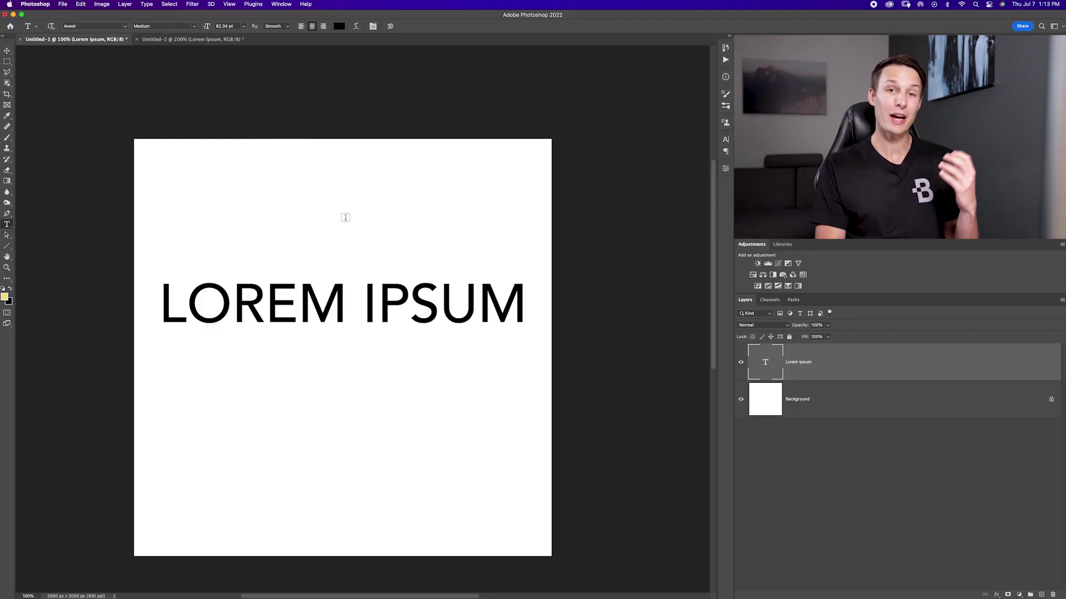
Step: Save a PNG-format copy of the image as Untitled-1.png in Downloads
click(63, 3)
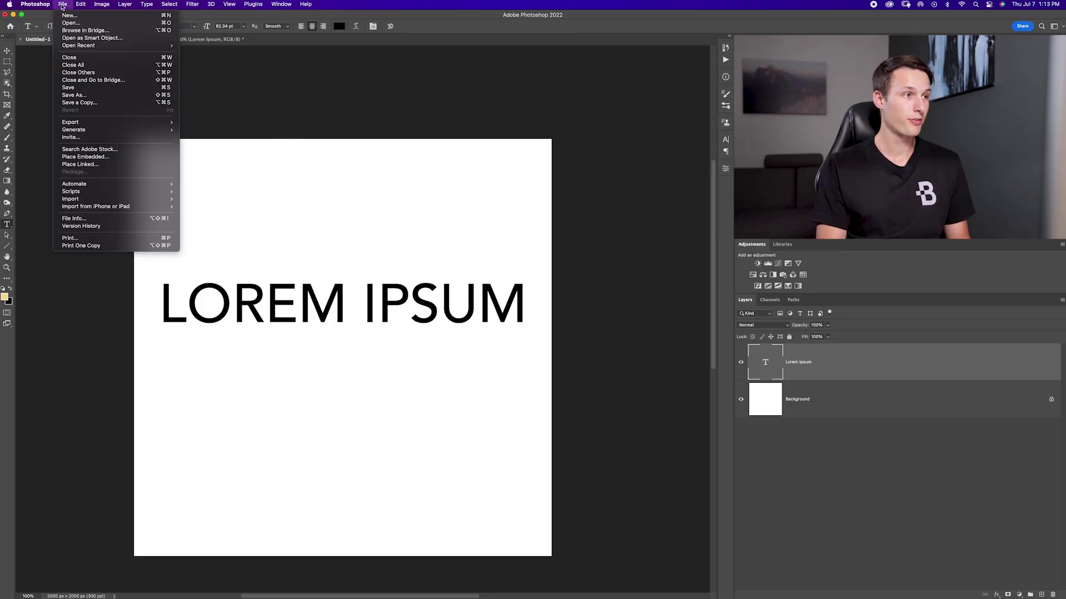
click(104, 107)
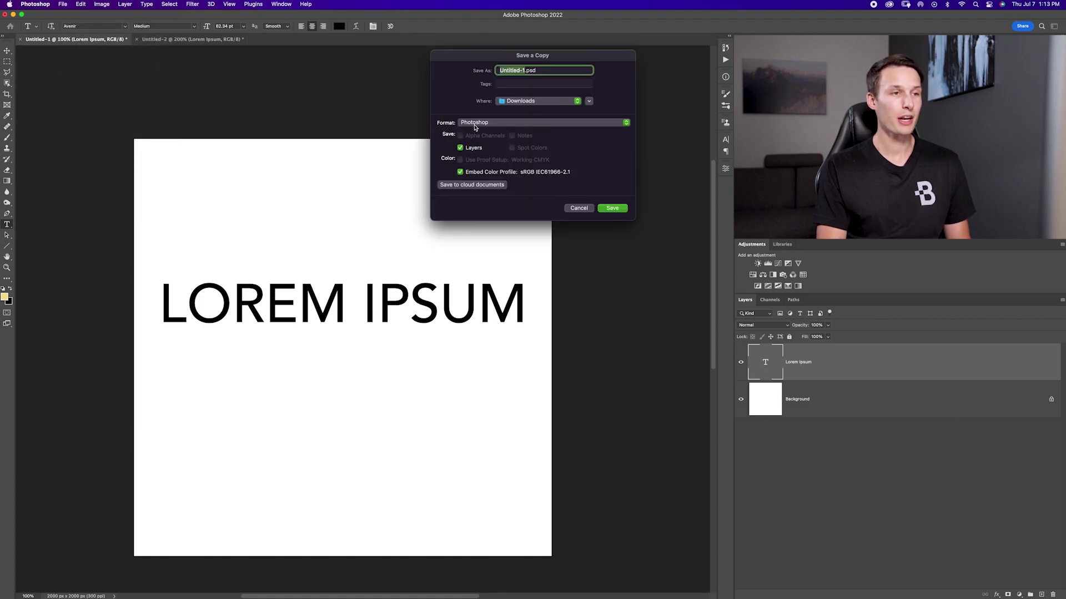
click(475, 123)
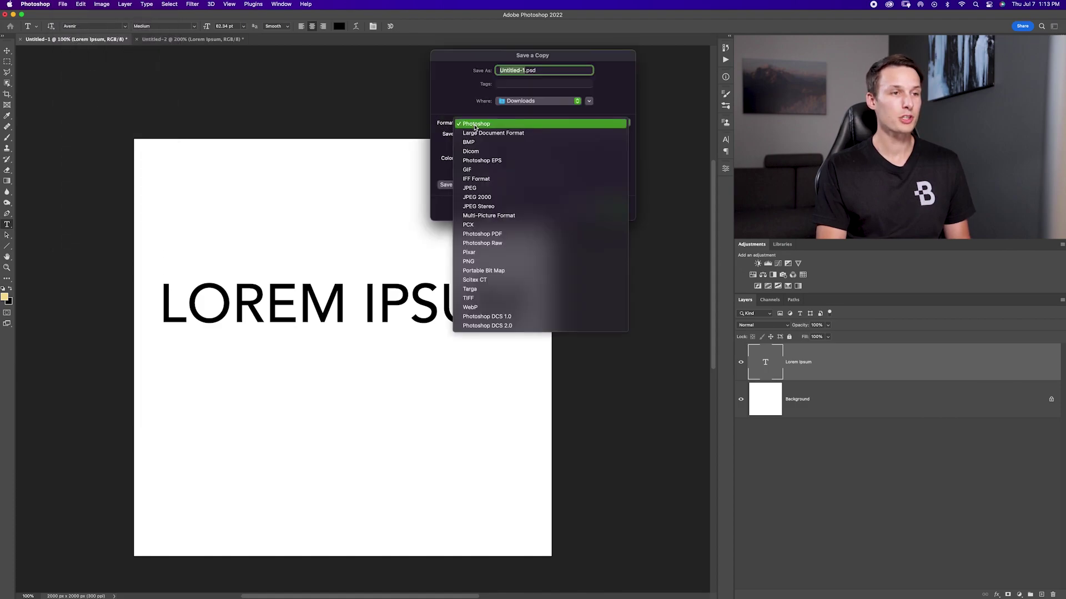
click(477, 263)
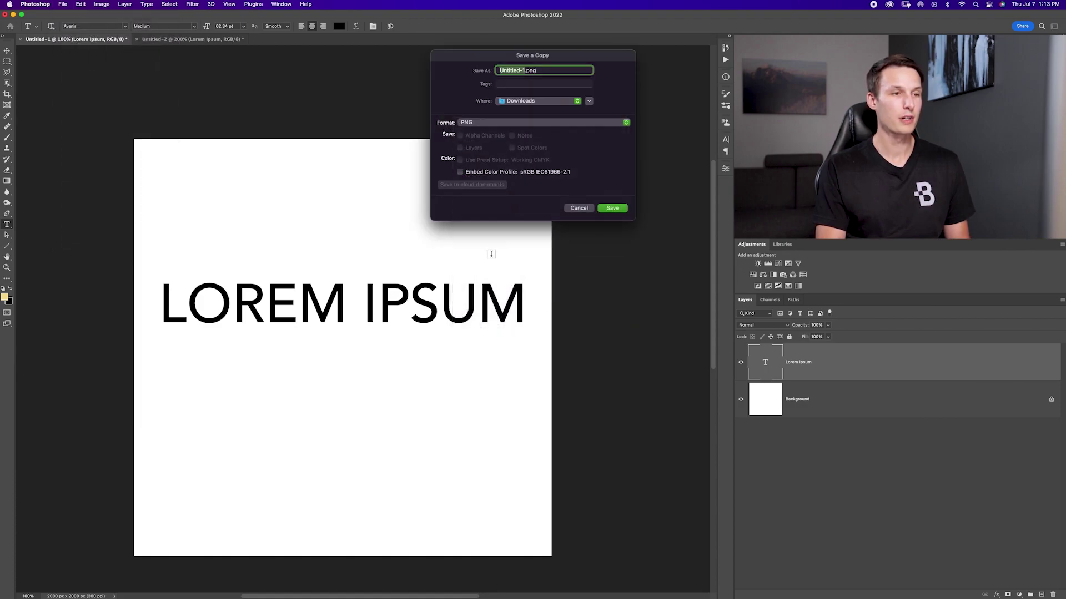
click(611, 210)
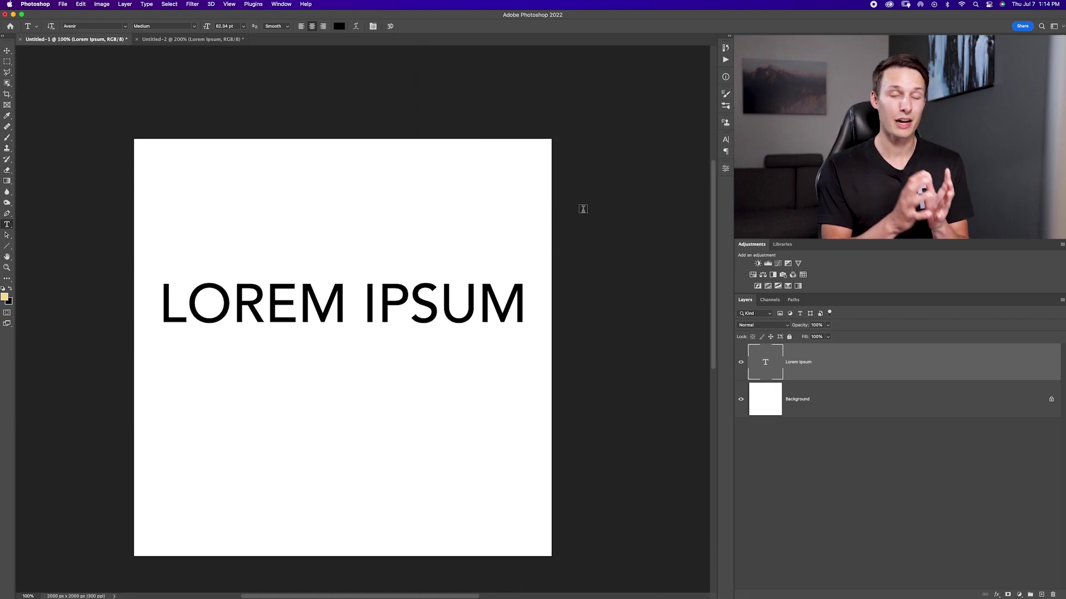